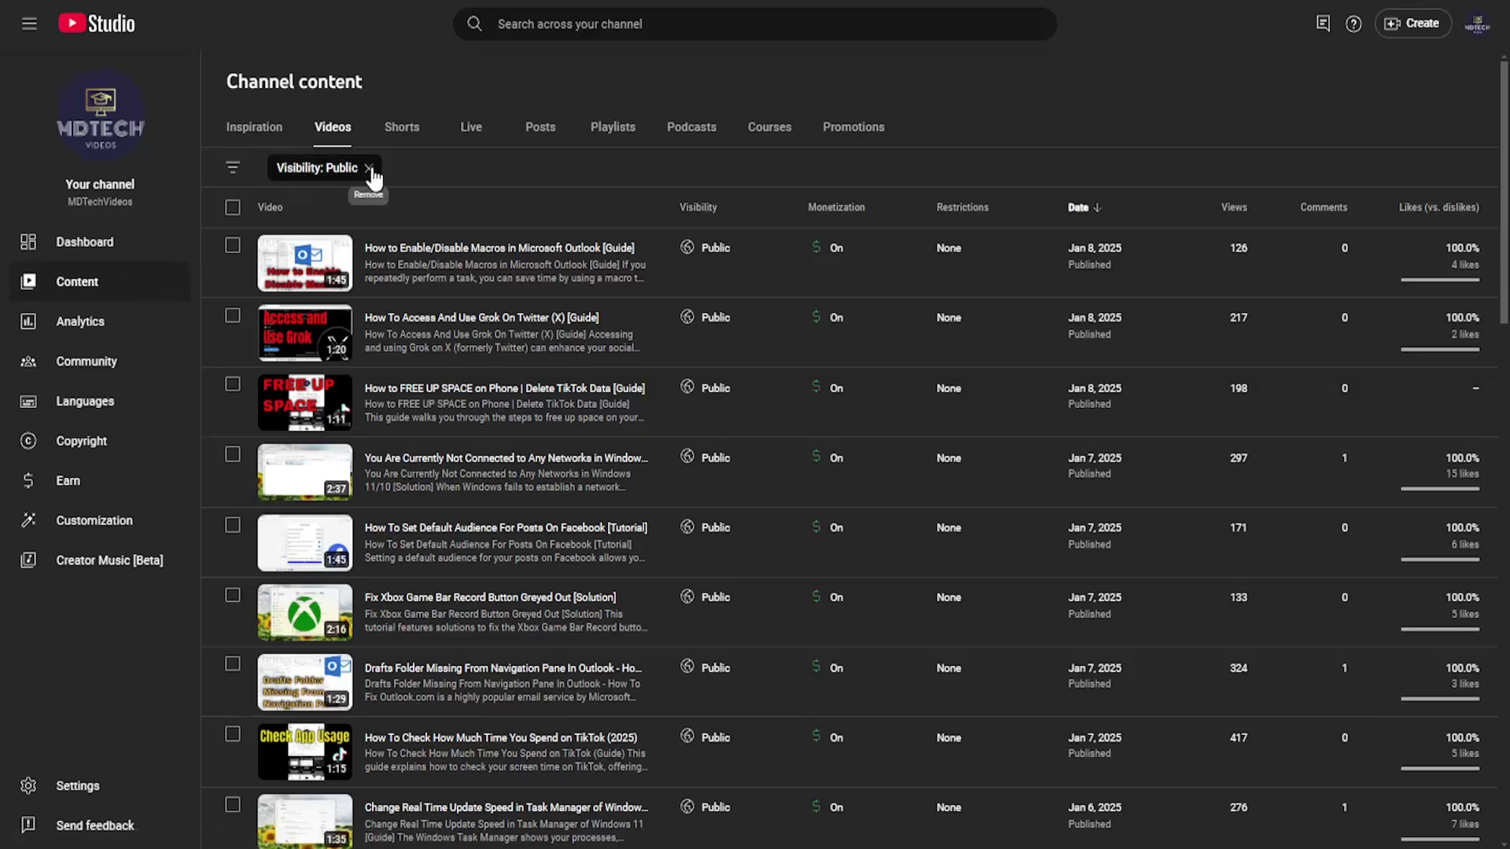
Check the filter options without adding one, then select all 30 public videos for bulk editing.
left_click(233, 167)
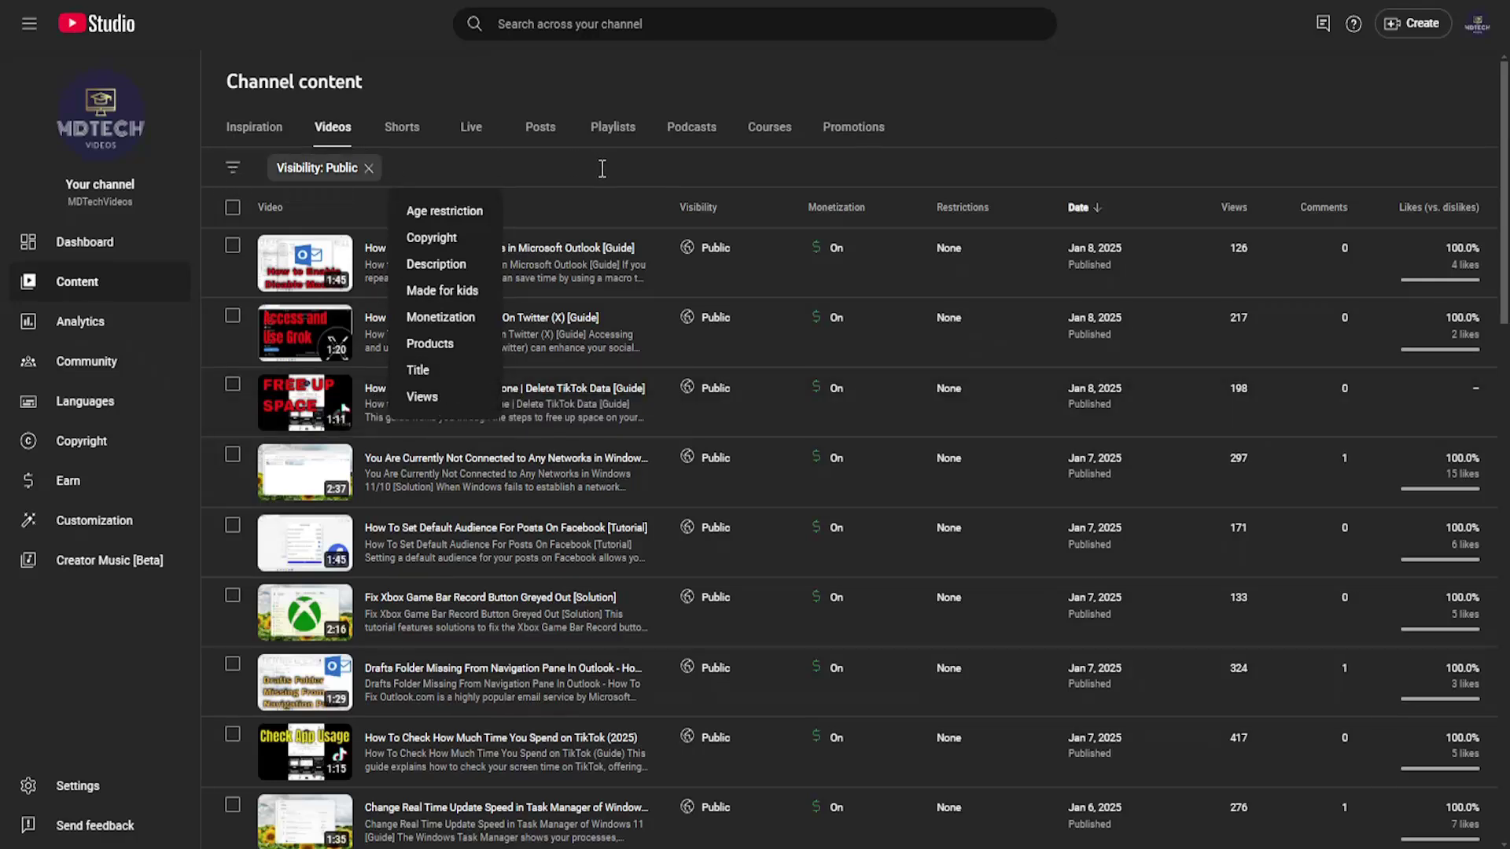
left_click(896, 83)
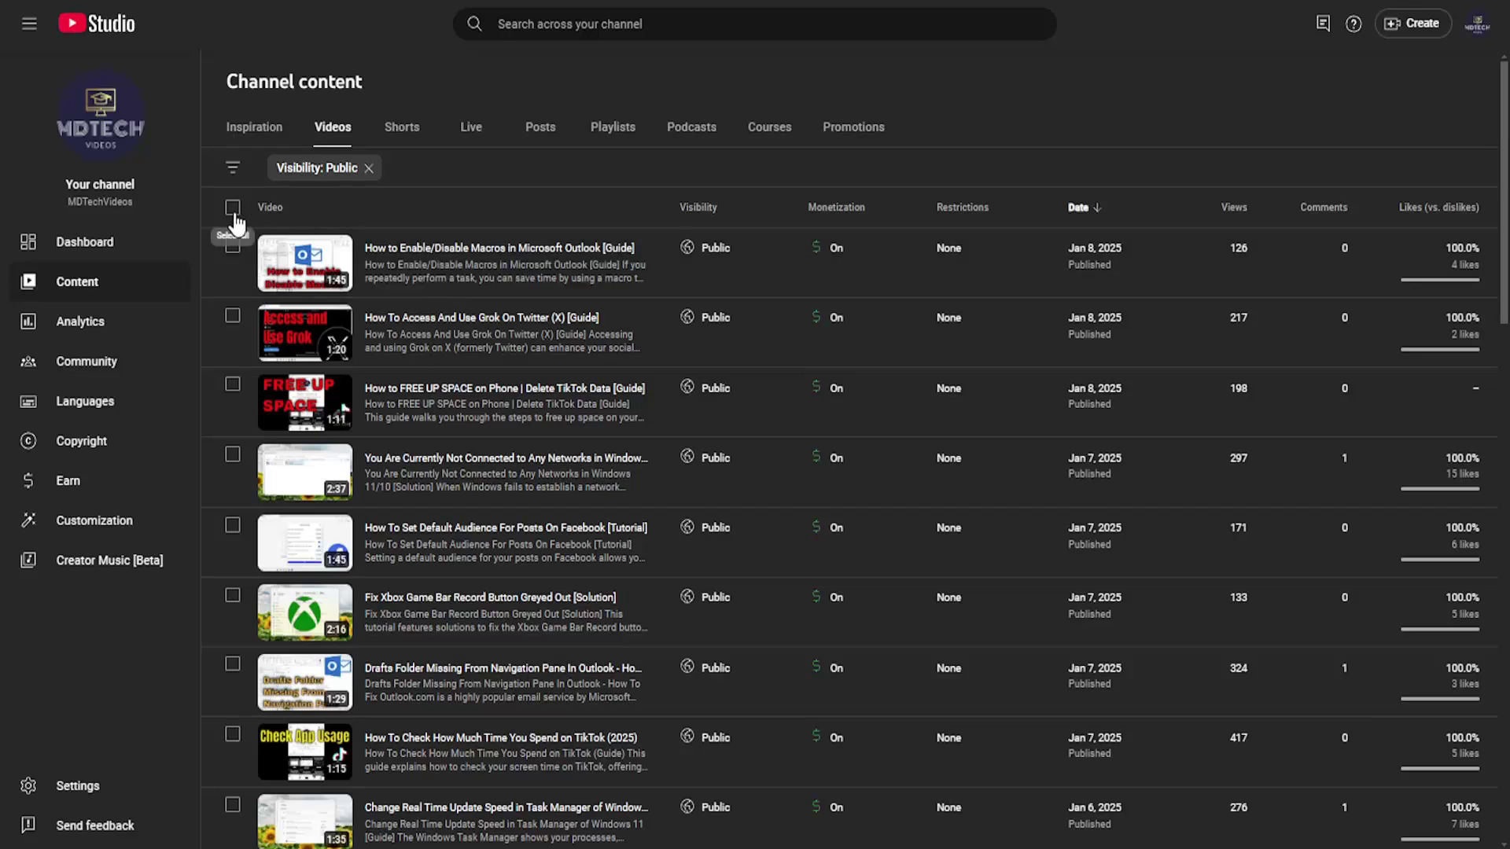
left_click(232, 209)
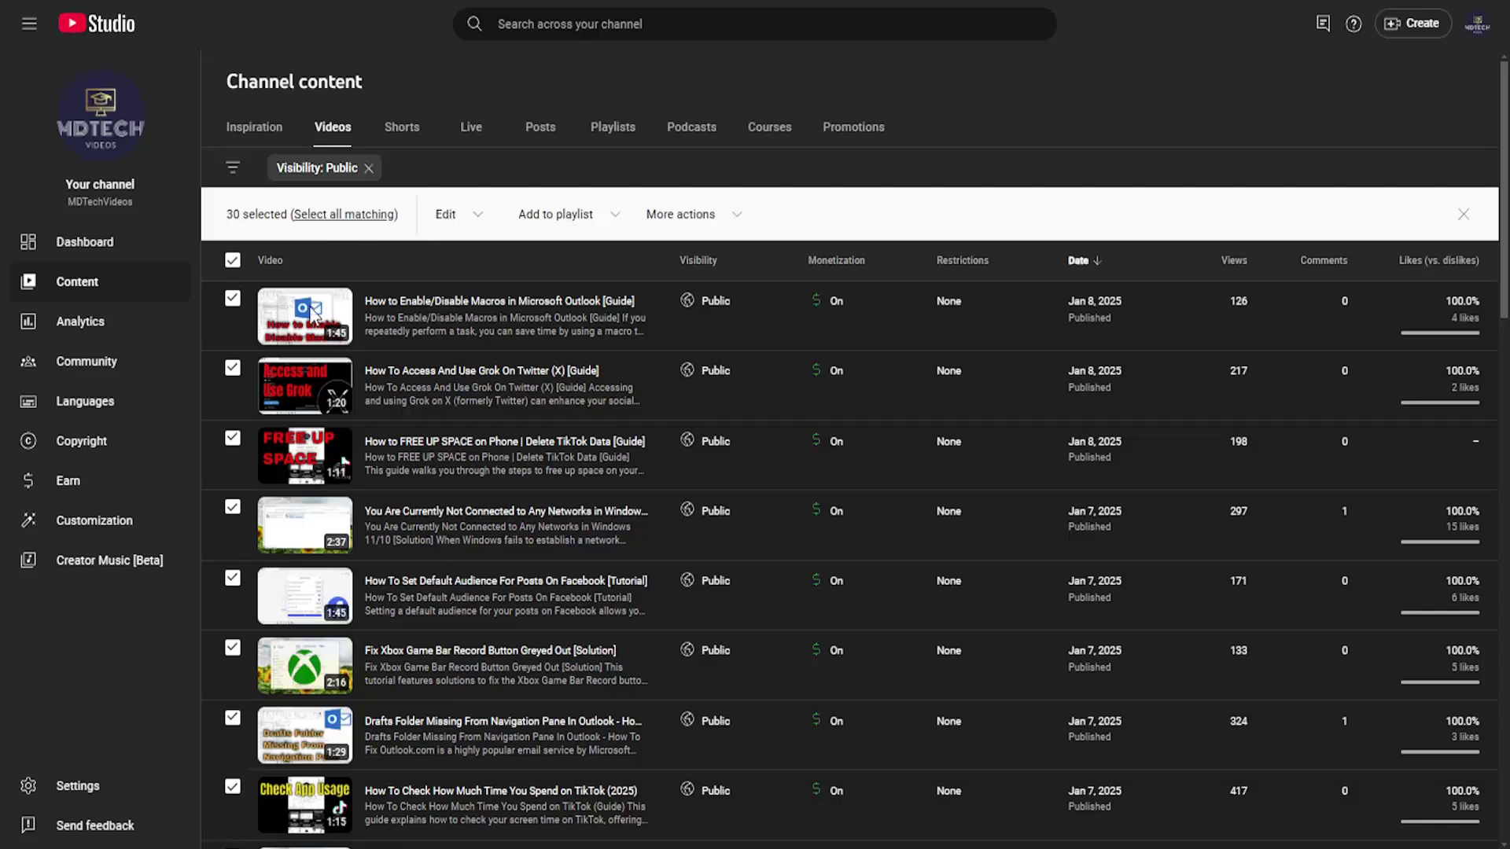
left_click(458, 216)
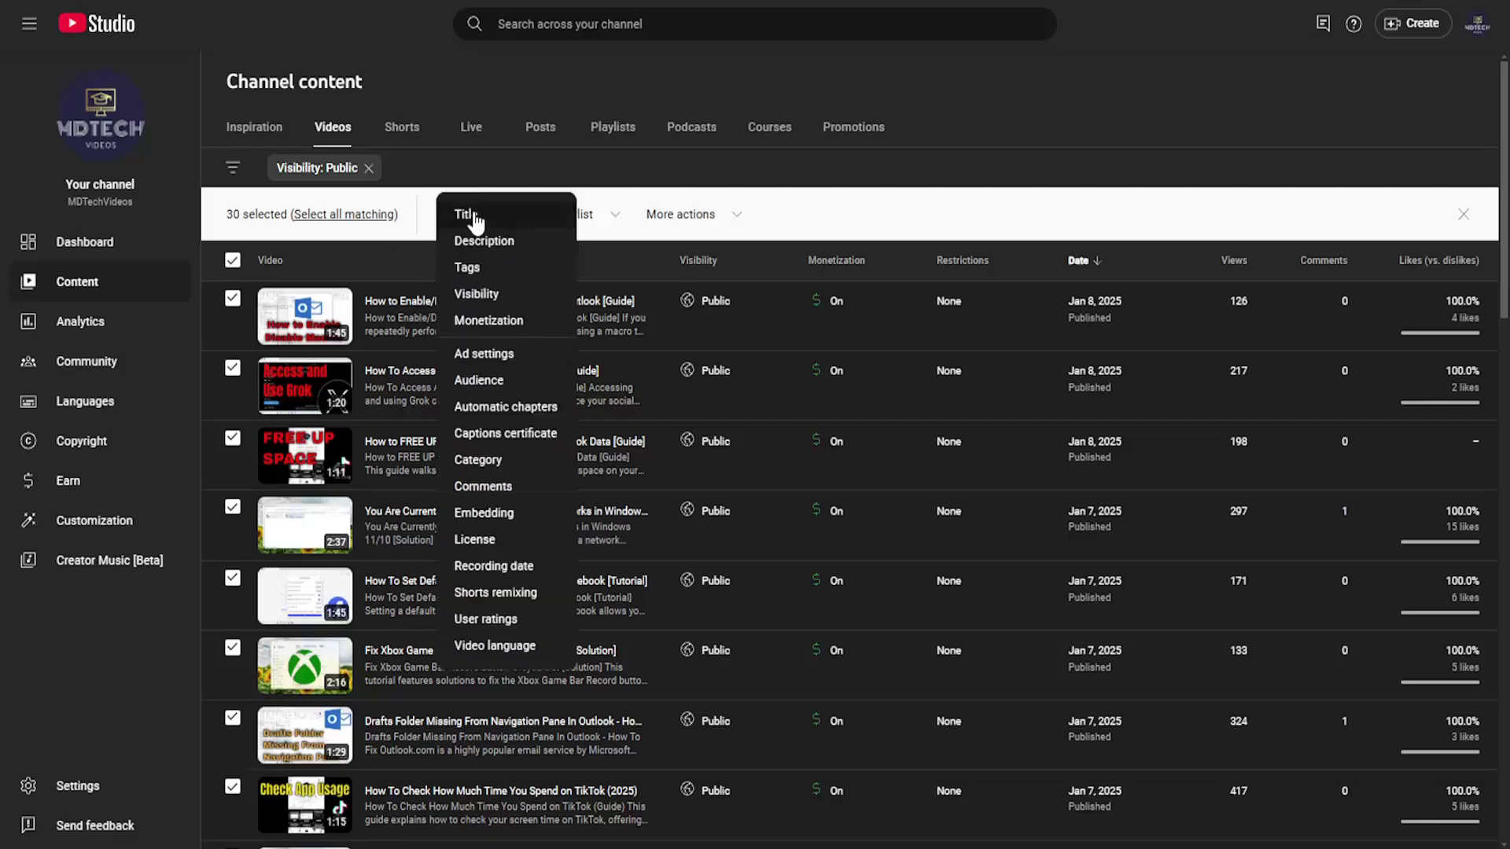
left_click(483, 294)
left_click(434, 304)
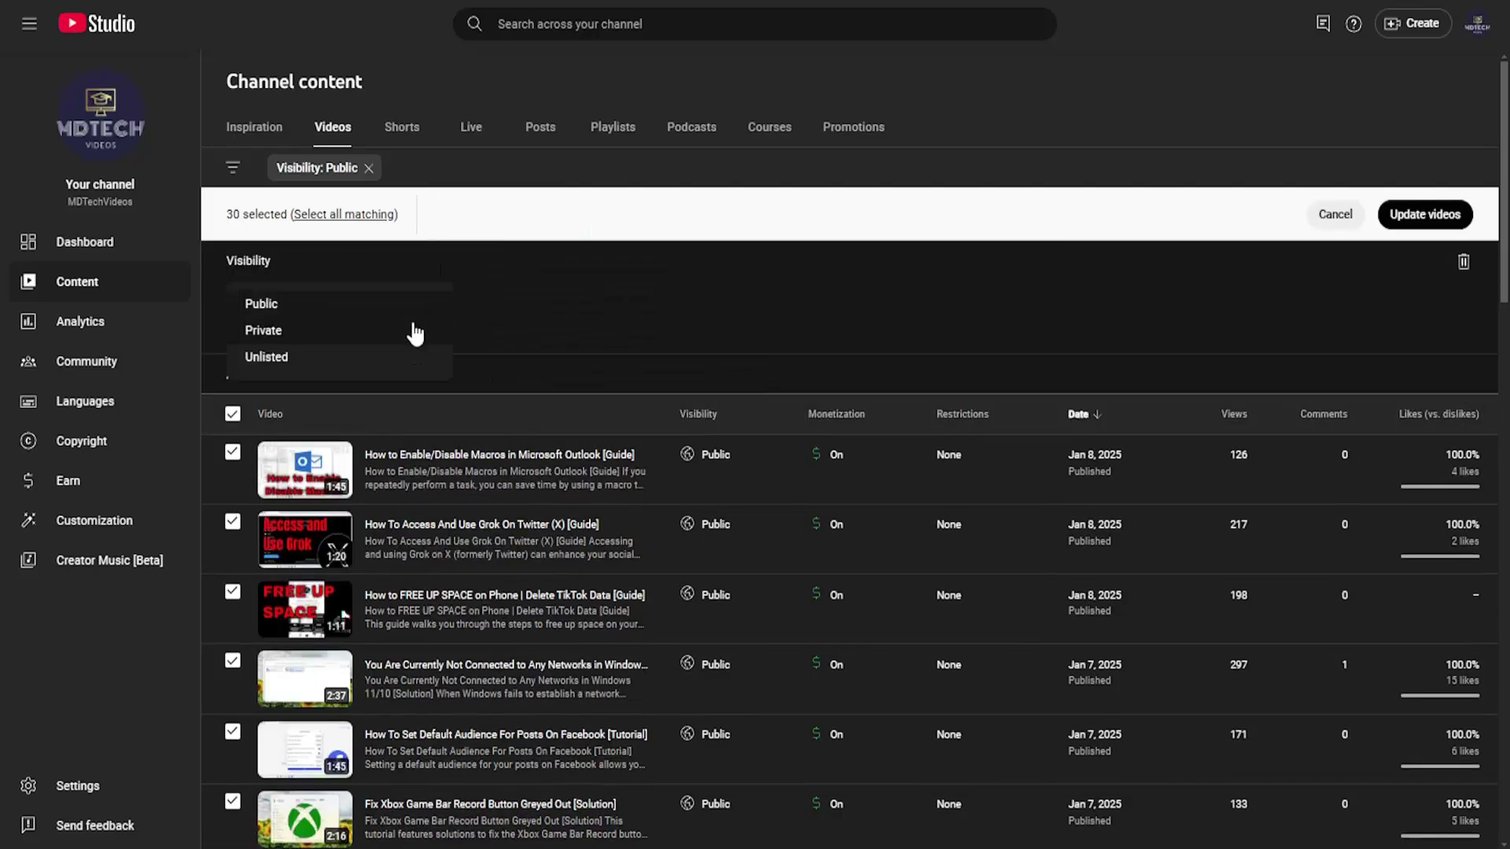
left_click(262, 357)
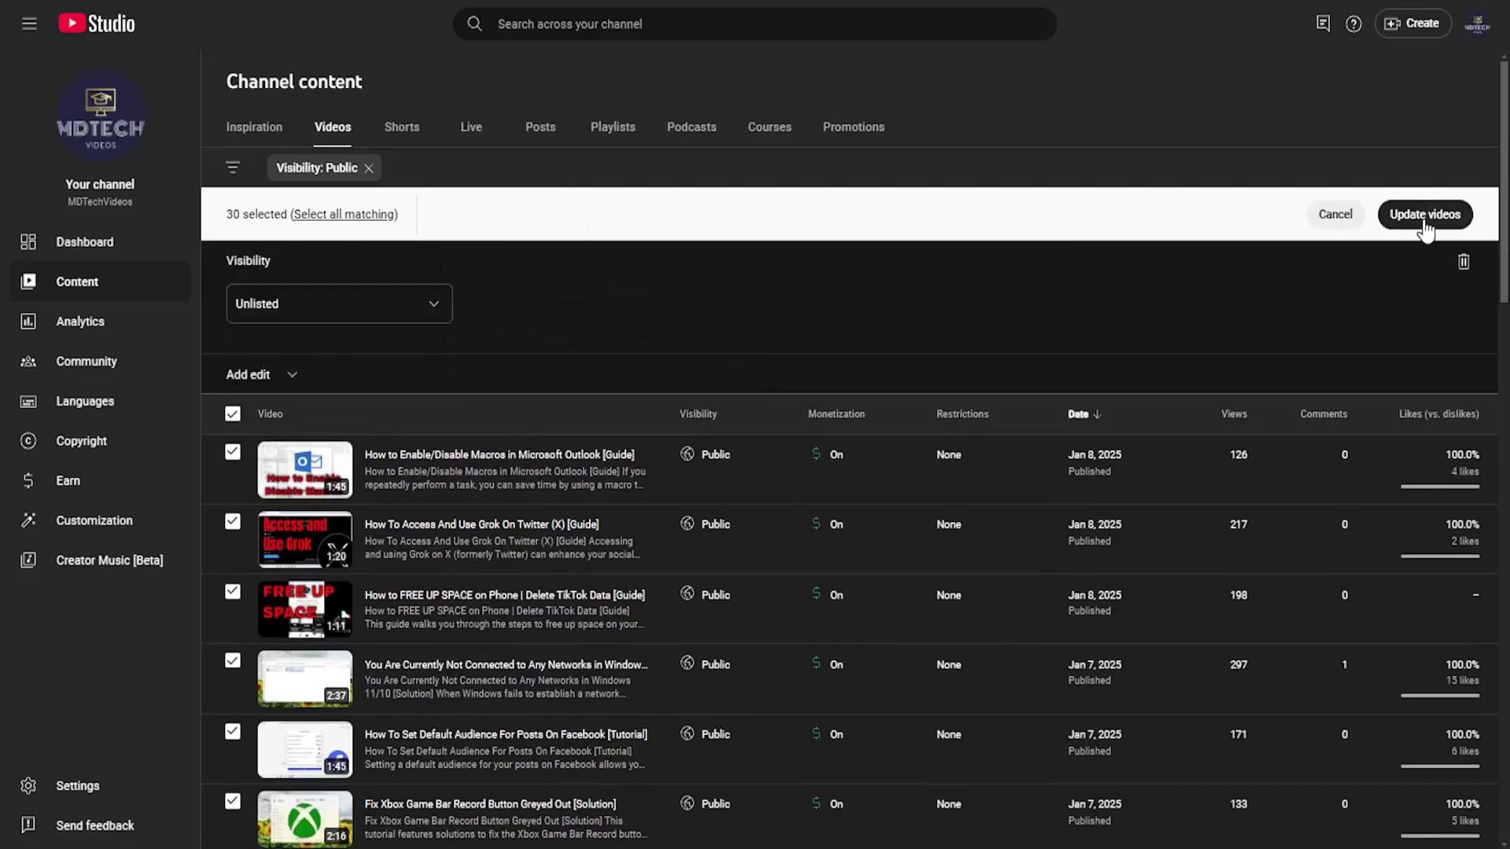
left_click(1333, 213)
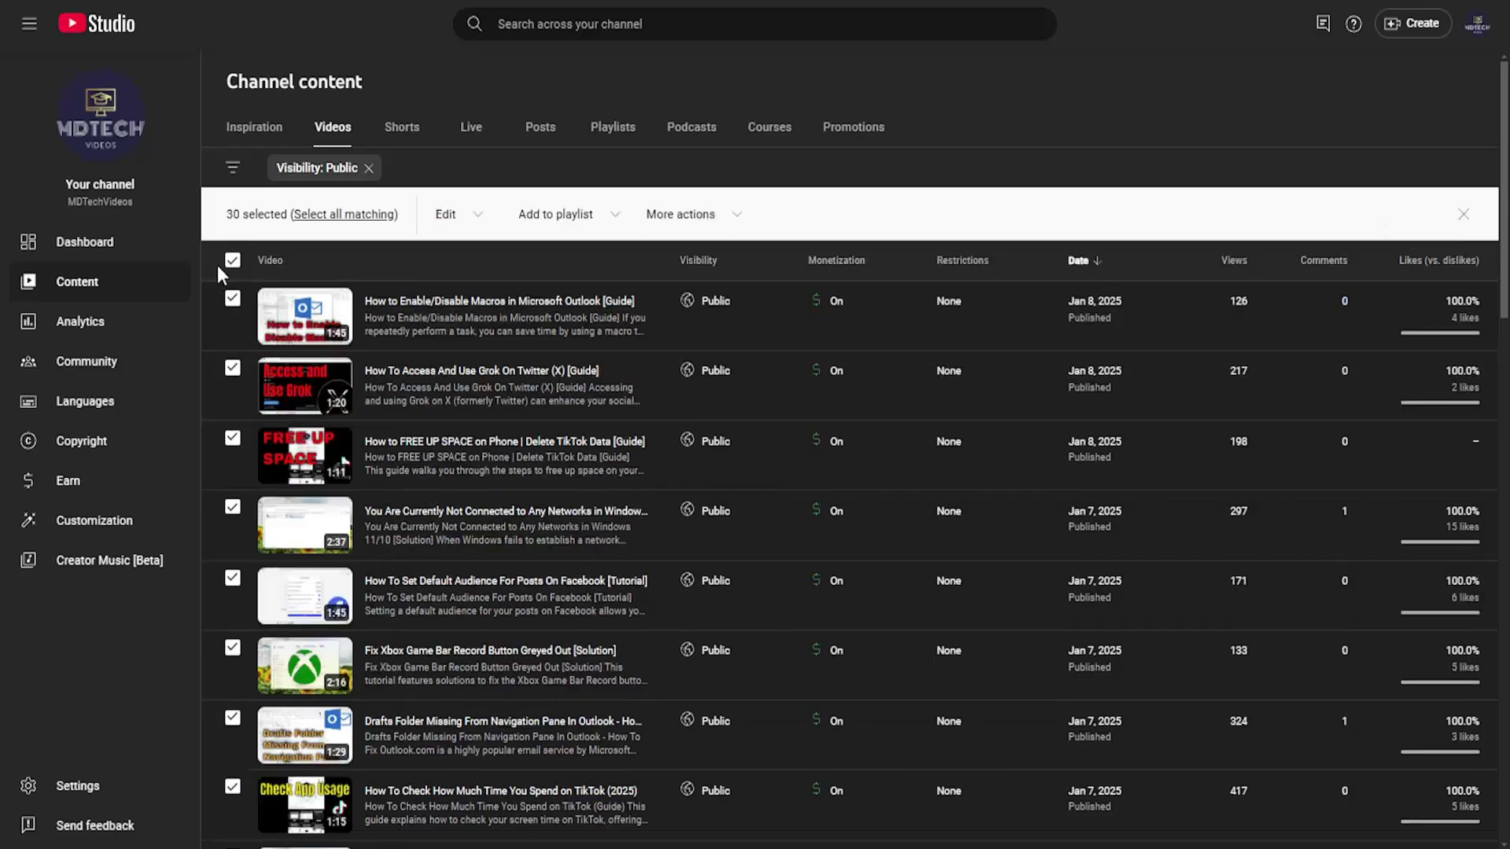
Clear the selection of all 30 public videos using the header checkbox.
left_click(233, 260)
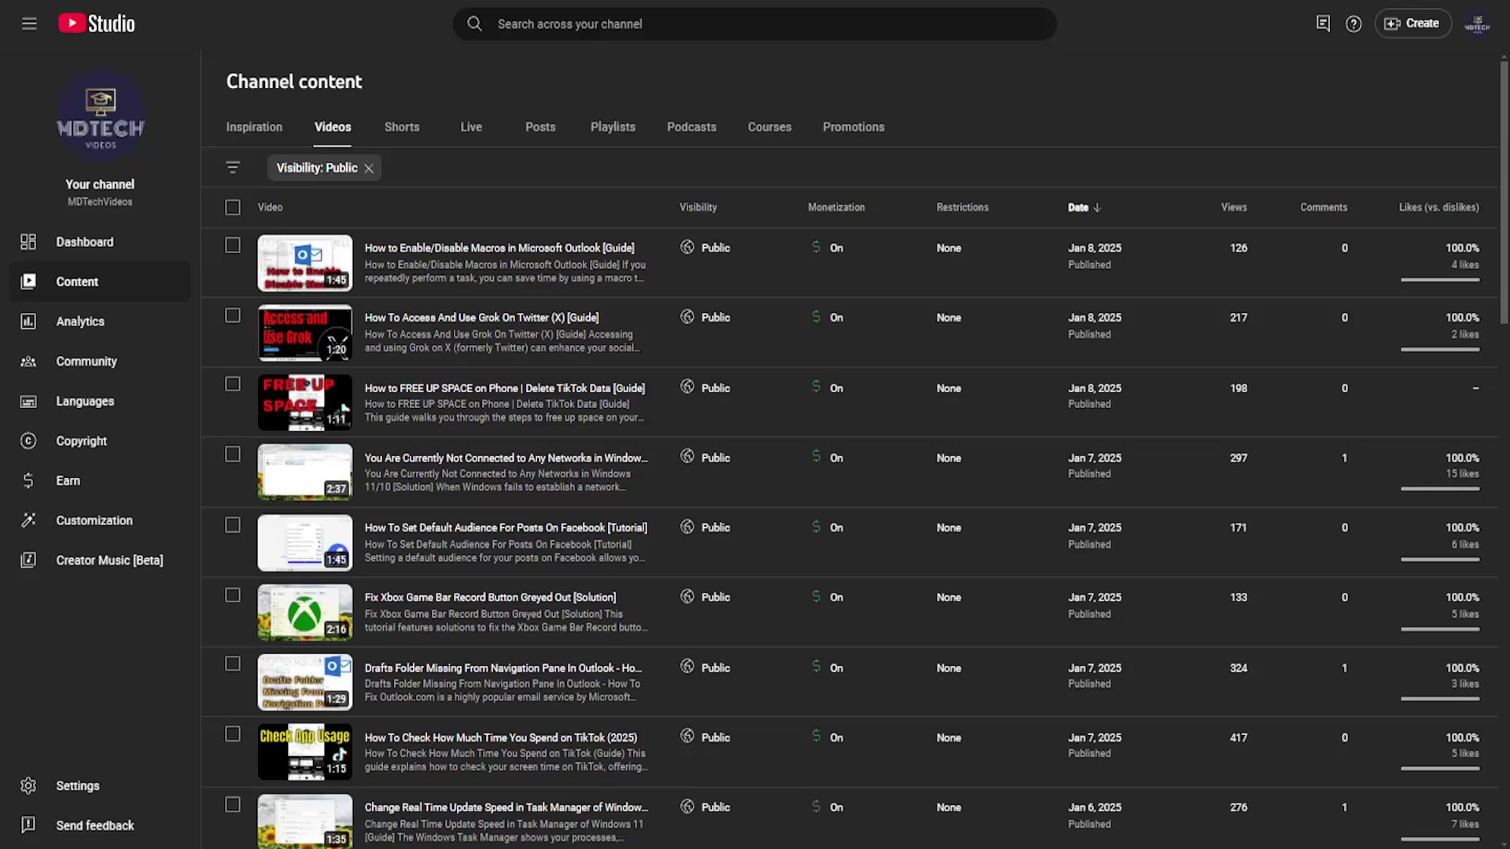